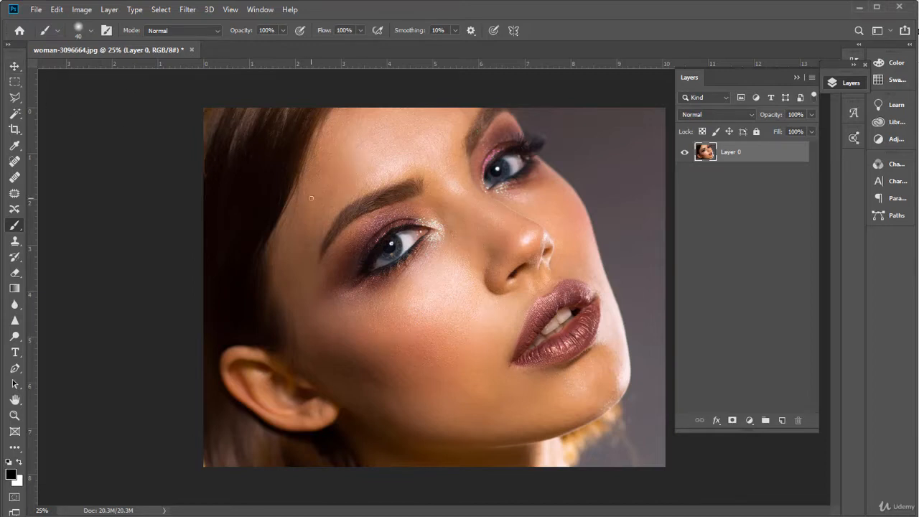
Try scaling the portrait layer proportionally to about 90%, distort it to about 72% wide by 41% high, and cancel the transform
key(ctrl+t)
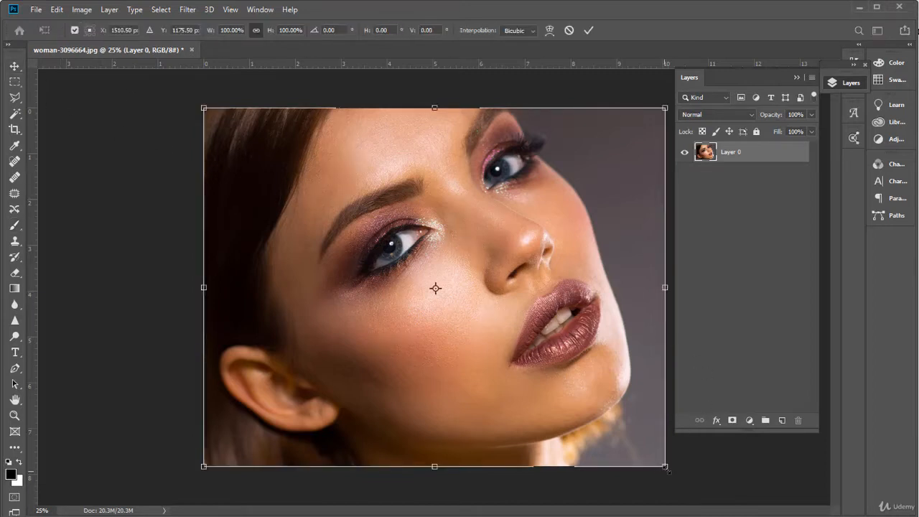
drag(666, 466, 603, 443)
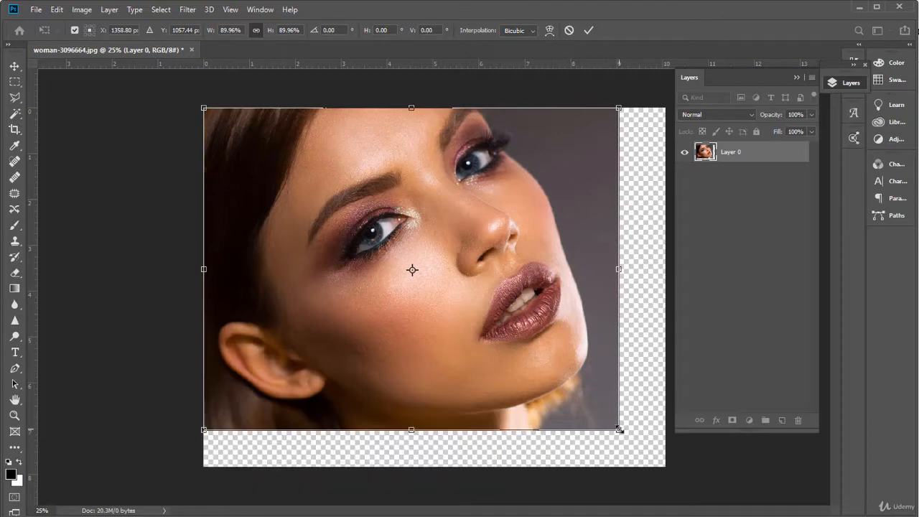
drag(618, 429, 539, 254)
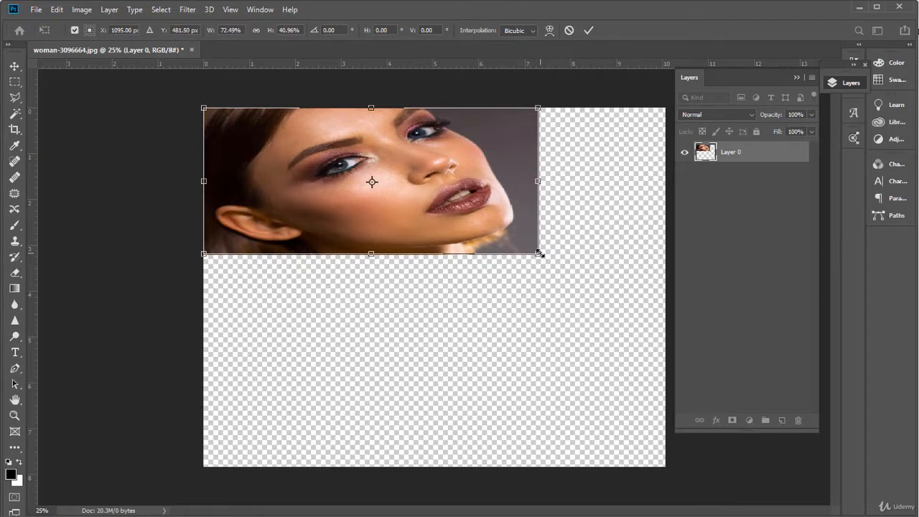
drag(540, 254, 609, 417)
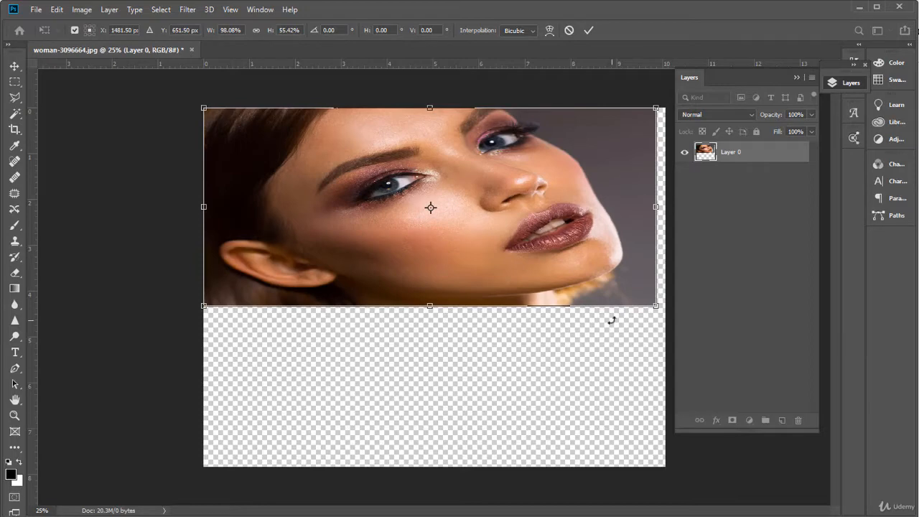
key(ctrl+z)
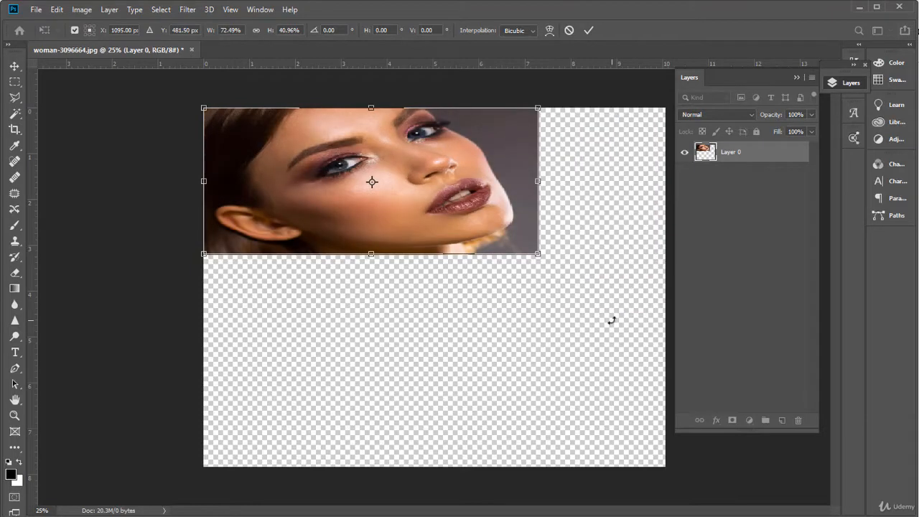
key(Escape)
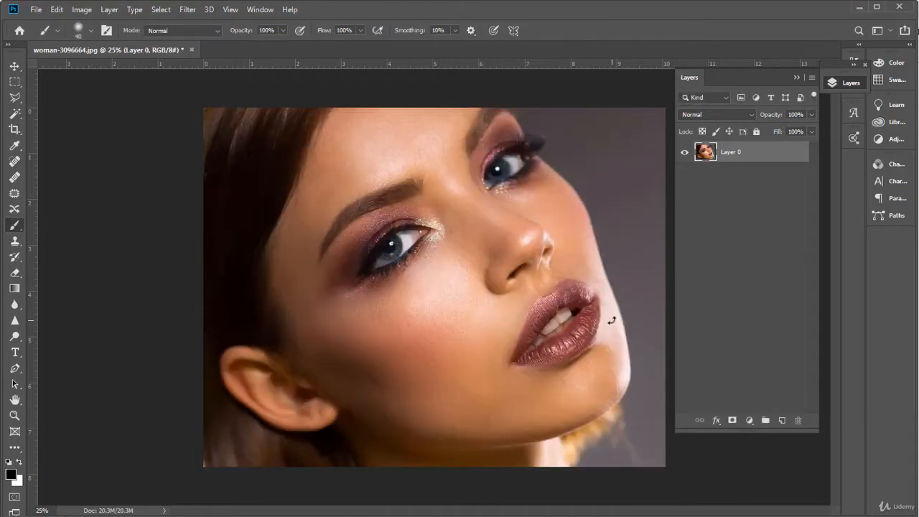
Try scaling the portrait layer proportionally to about 72%, stretch it to about 92% by 80%, and return it to its original size
key(ctrl+t)
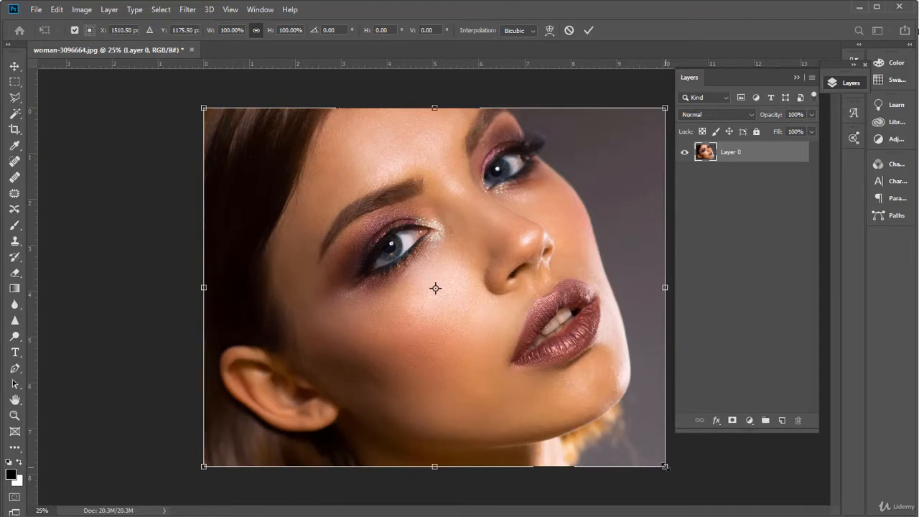
drag(664, 466, 519, 391)
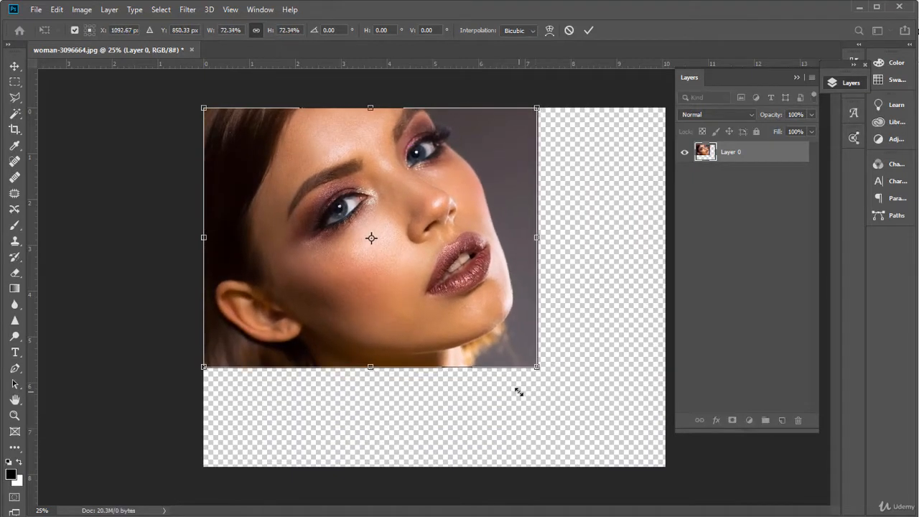
drag(536, 367, 625, 394)
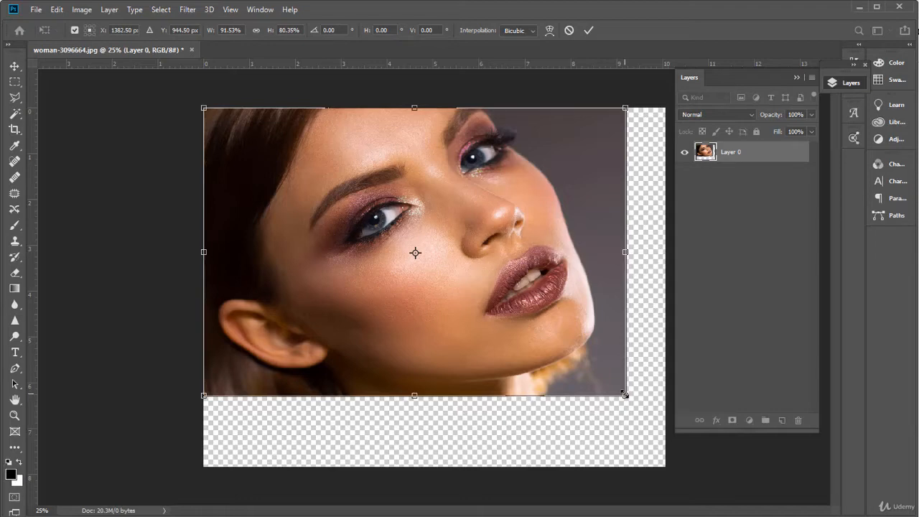
drag(625, 394, 665, 465)
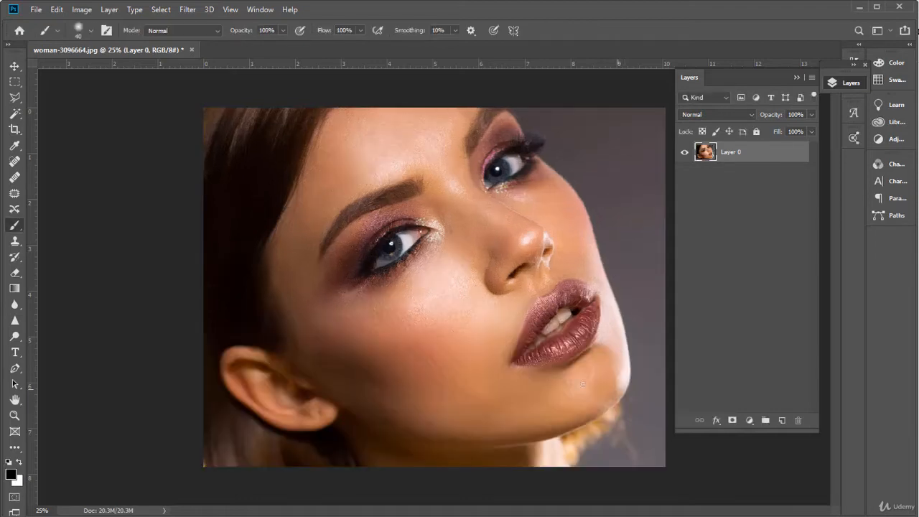
key(Return)
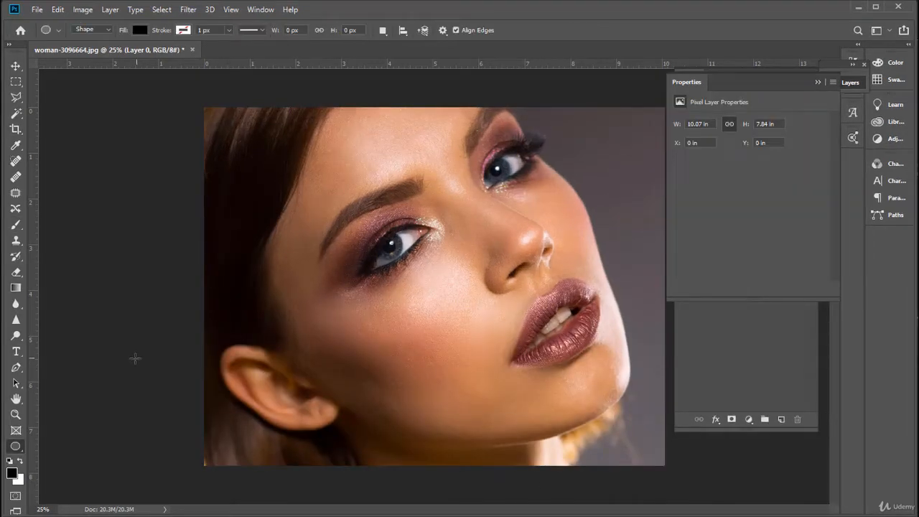
Draw a black circle about 1623 px in diameter over the middle of the face with the Ellipse tool
right_click(15, 446)
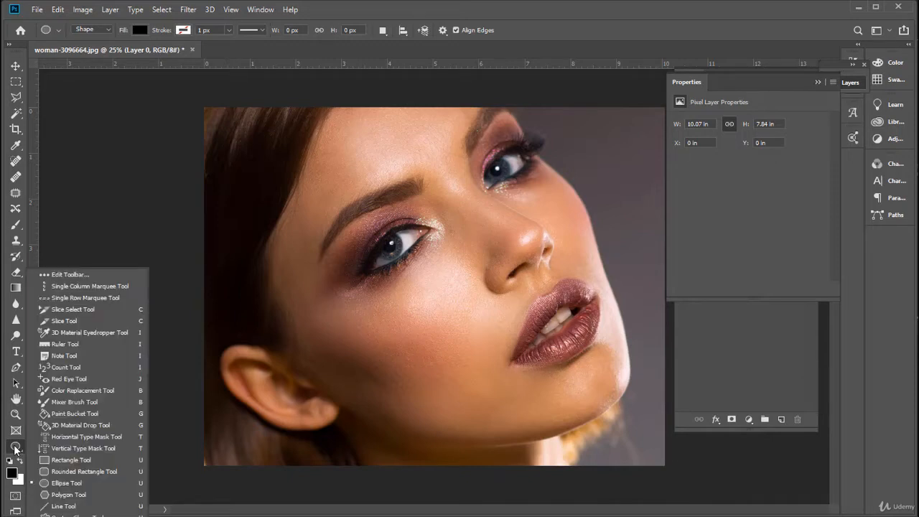
click(66, 483)
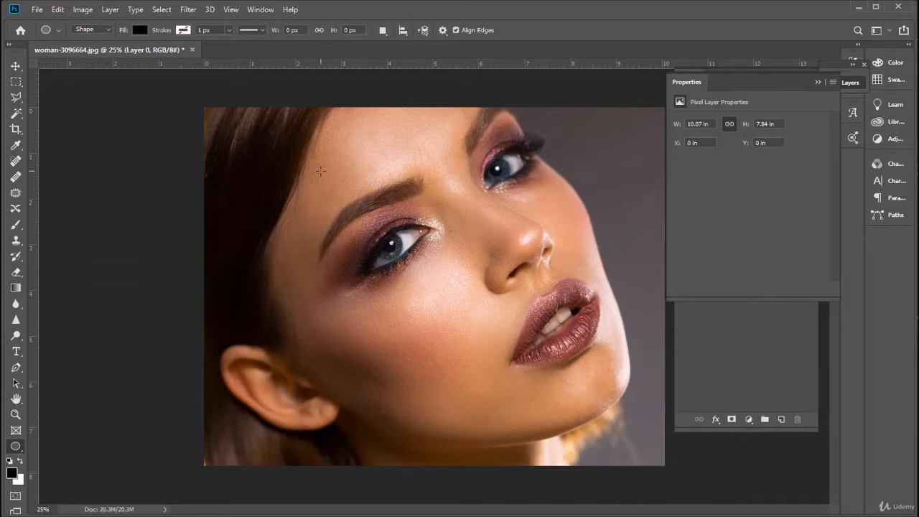
drag(316, 154, 603, 410)
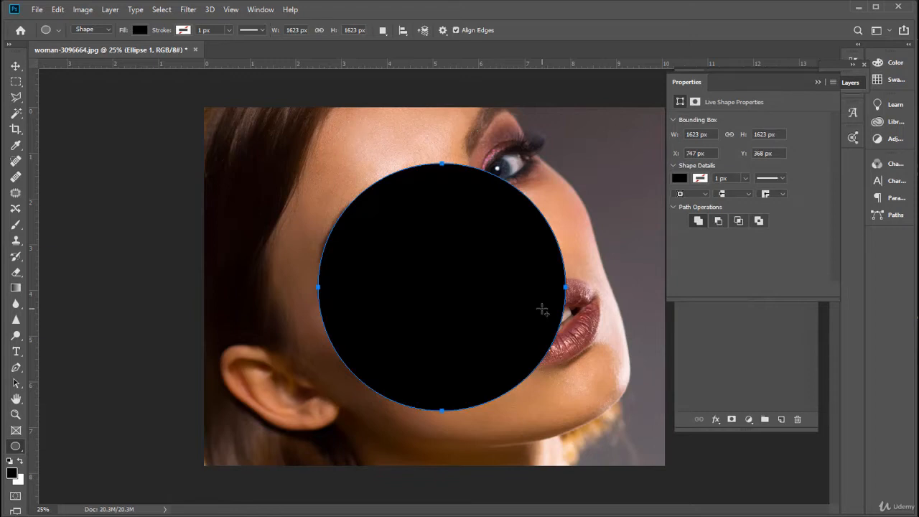
Try scaling the black circle proportionally to about 99%, and delete the circle from the portrait
key(ctrl+t)
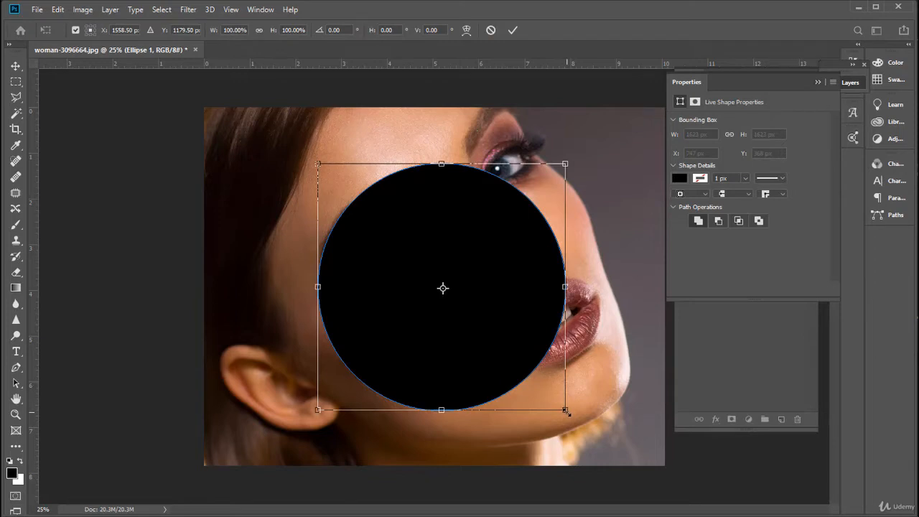
mouse_move(566, 412)
mouse_down()
mouse_move(567, 352)
mouse_move(523, 225)
mouse_move(410, 390)
mouse_move(603, 444)
mouse_move(410, 223)
mouse_move(582, 432)
mouse_move(557, 408)
mouse_move(565, 410)
mouse_up()
mouse_move(566, 410)
mouse_down()
mouse_move(439, 297)
mouse_move(420, 264)
mouse_move(564, 408)
mouse_up()
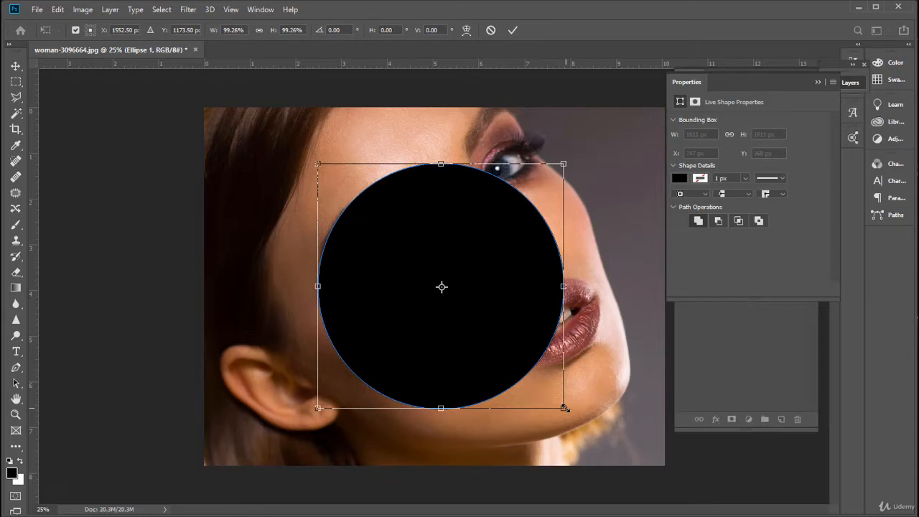
key(Return)
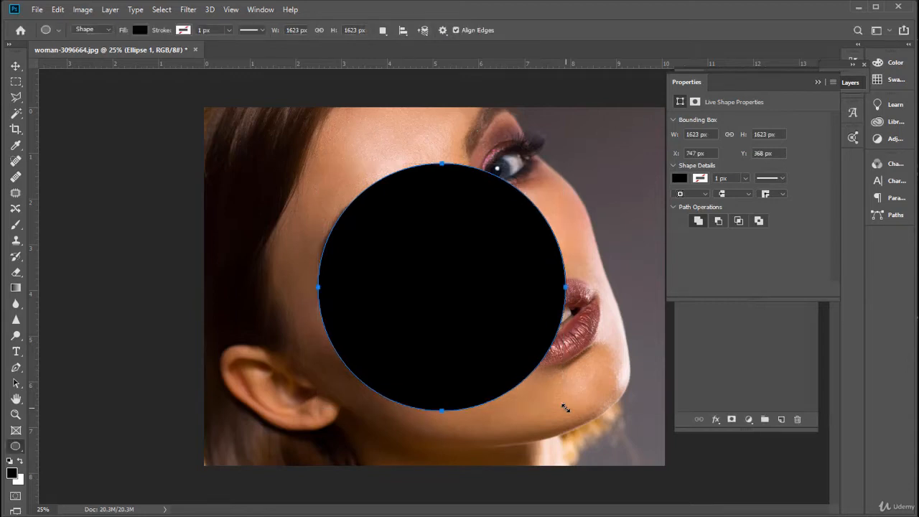
key(Delete)
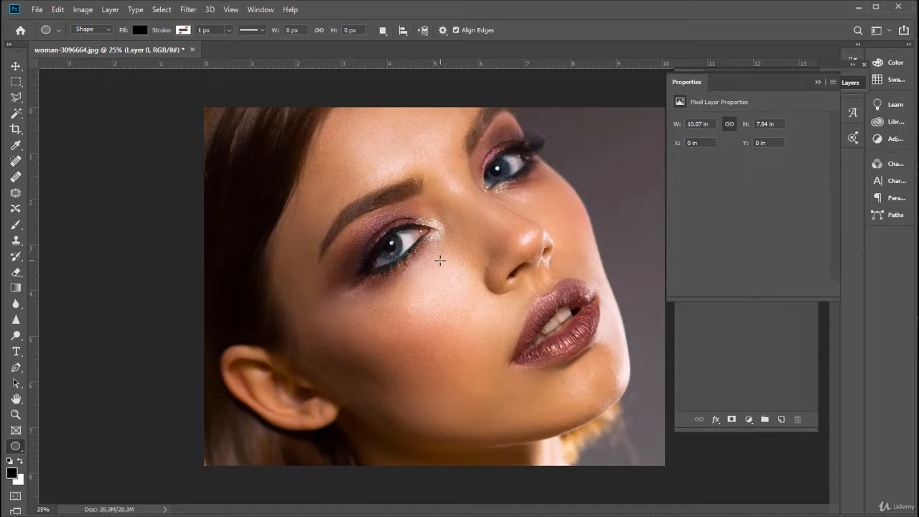
Paint the digits 1, 2, 3, 4 and 5 in black in a row across the cheek with the Brush tool
key(b)
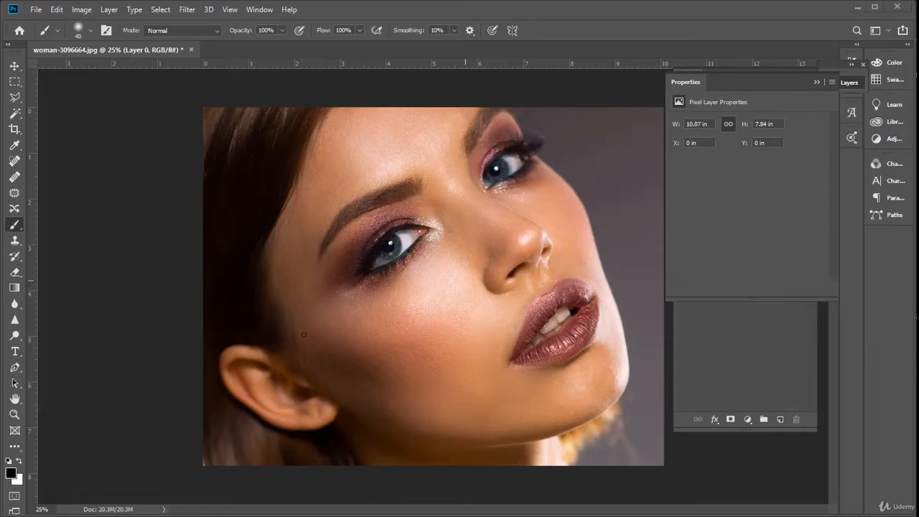
mouse_move(311, 328)
mouse_down()
mouse_move(321, 317)
mouse_move(320, 348)
mouse_up()
mouse_move(359, 320)
mouse_down()
mouse_move(379, 321)
mouse_move(361, 337)
mouse_move(370, 333)
mouse_up()
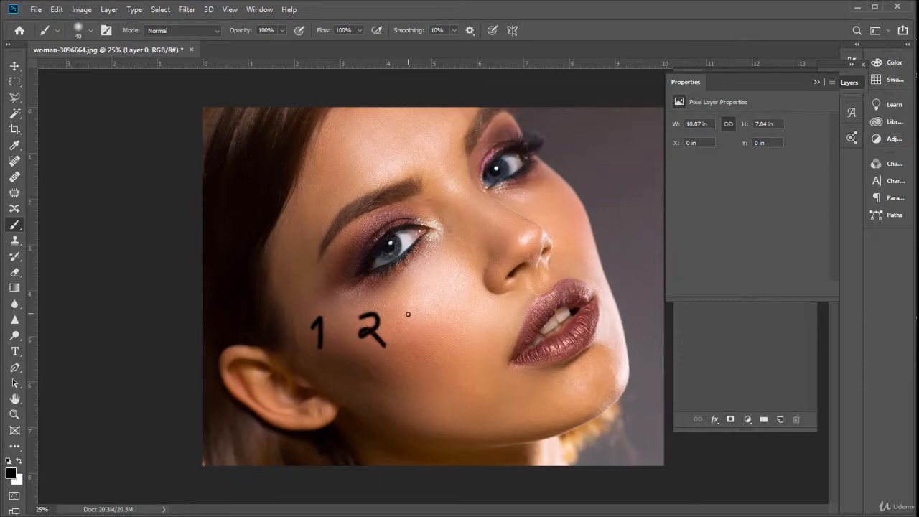
mouse_move(411, 315)
mouse_down()
mouse_move(423, 340)
mouse_move(408, 342)
mouse_move(450, 322)
mouse_move(469, 326)
mouse_move(467, 362)
mouse_up()
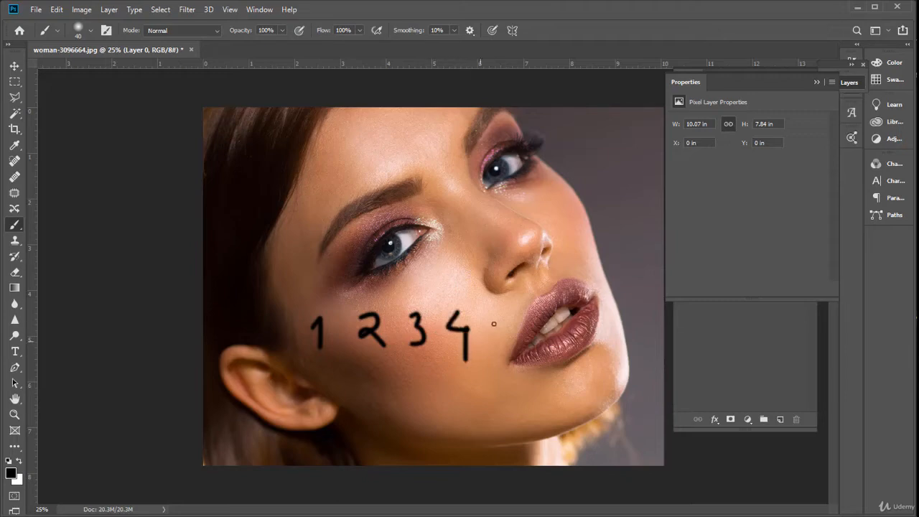
mouse_move(495, 309)
mouse_down()
mouse_move(511, 311)
mouse_move(513, 337)
mouse_move(489, 343)
mouse_up()
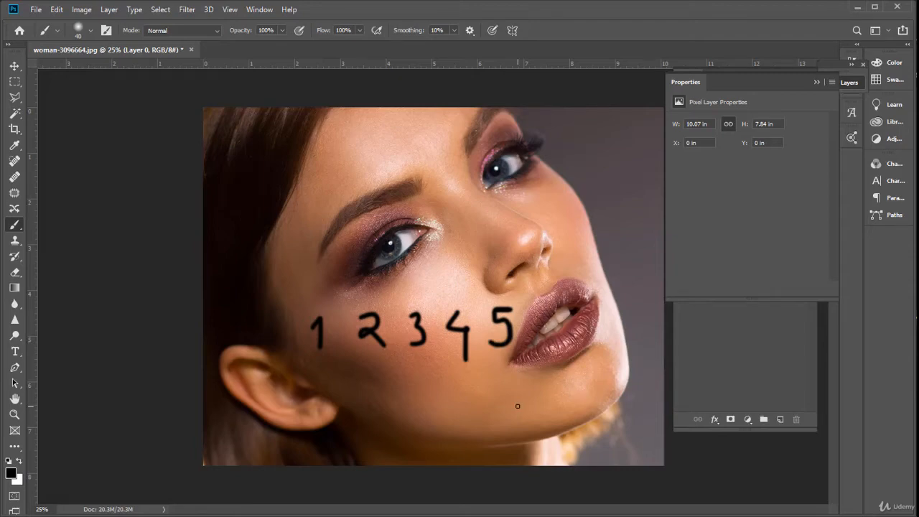
Undo all the painted digits on the cheek one after another, from 5 back to 1
key(ctrl+z)
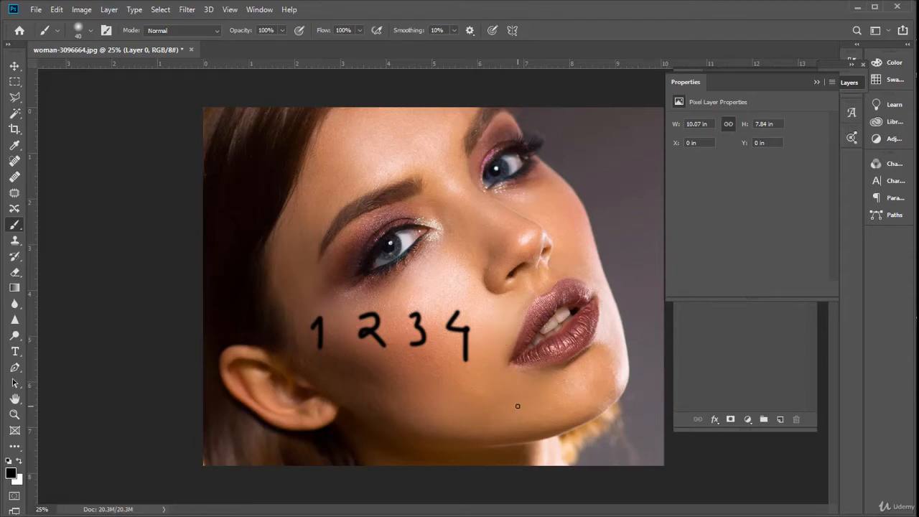
key(ctrl+z)
key(ctrl+z)
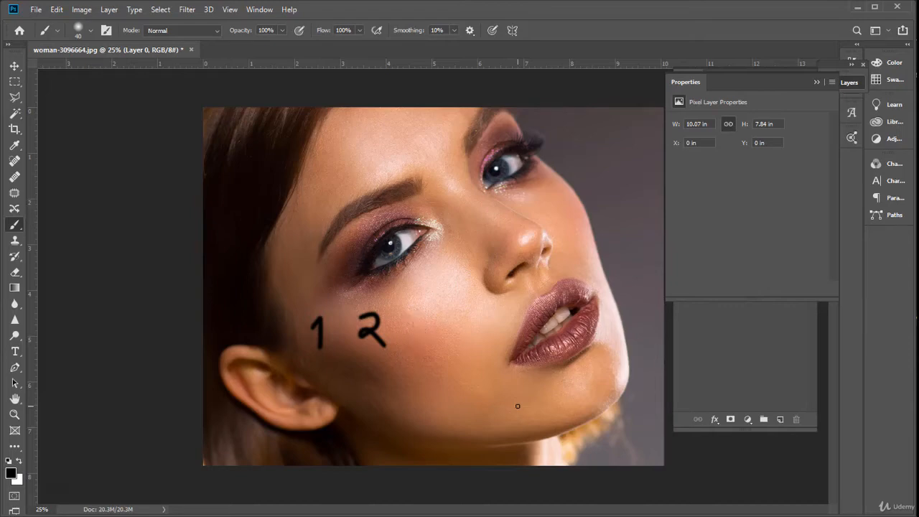
key(ctrl+z)
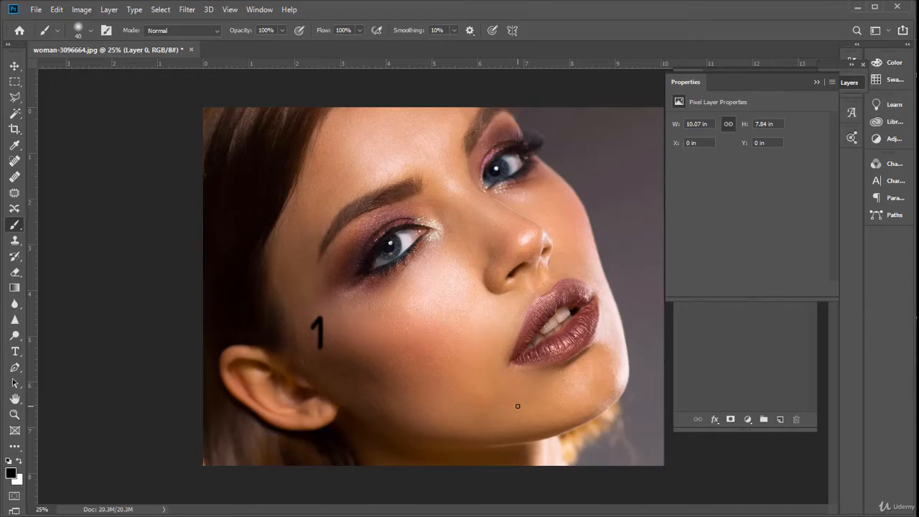
key(ctrl+z)
Redo the undone brush strokes so the digits 1 to 5 are back on the cheek
key(ctrl+shift+z)
key(ctrl+shift+z)
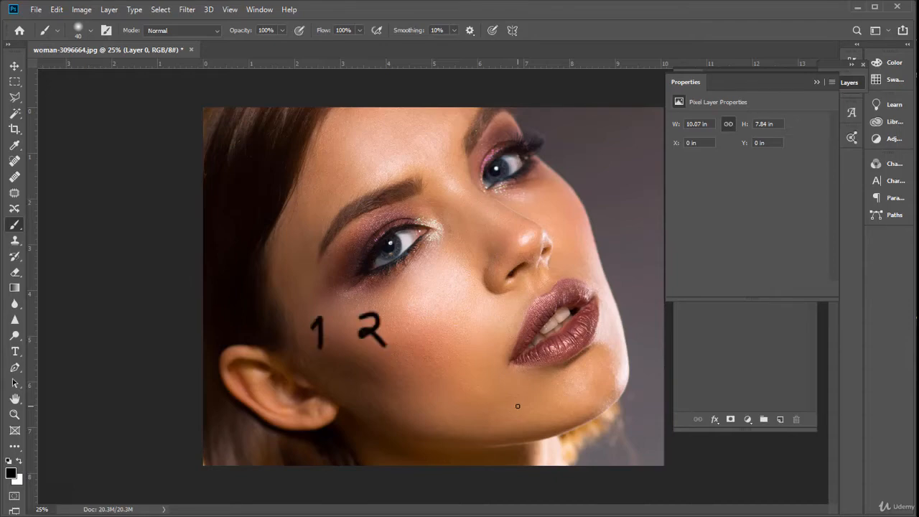
key(ctrl+shift+z)
key(ctrl+shift+z)
key(ctrl+shift+z)
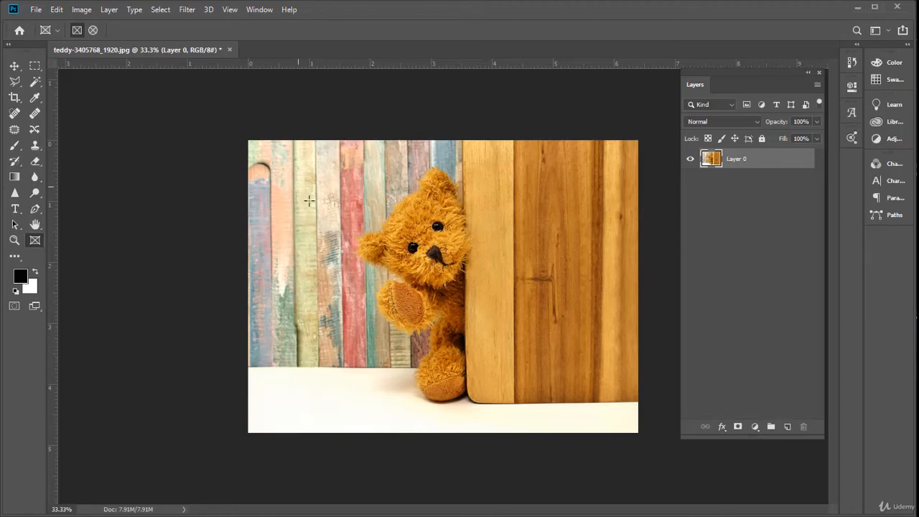
Mask the teddy photo with a rectangular frame around the bear's upper body, and shift the image slightly upward inside the frame
drag(298, 186, 520, 346)
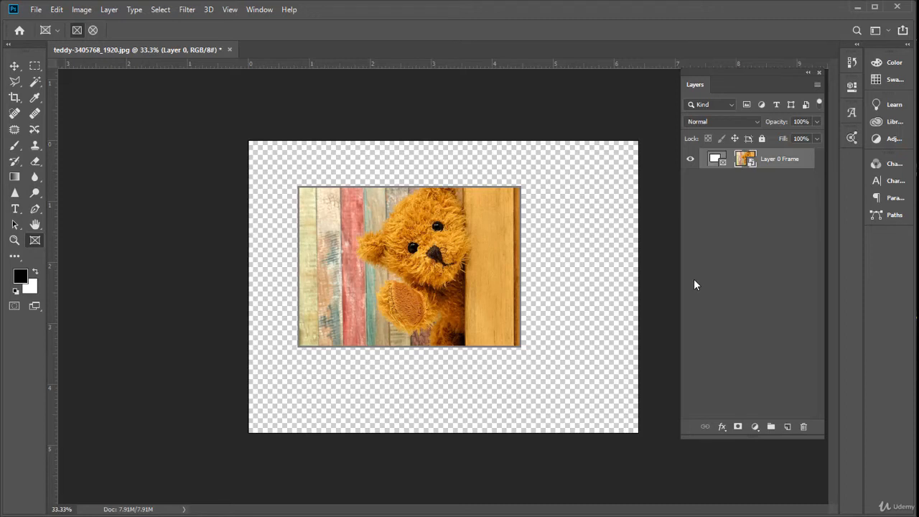
key(v)
drag(416, 260, 422, 240)
Select the frame together with its image and move both toward the upper-left corner of the canvas
click(766, 158)
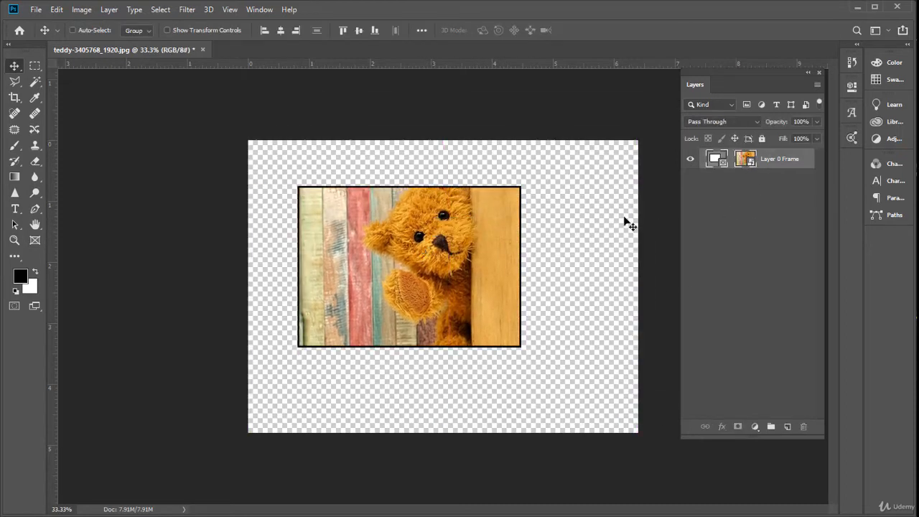
drag(528, 223, 491, 171)
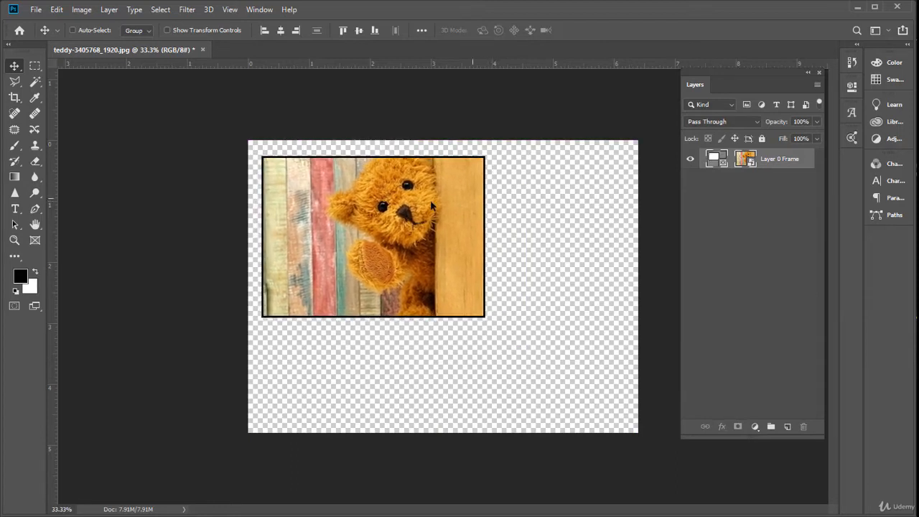
mouse_move(431, 204)
mouse_down()
mouse_move(597, 206)
mouse_move(581, 230)
mouse_move(476, 267)
mouse_move(436, 199)
mouse_up()
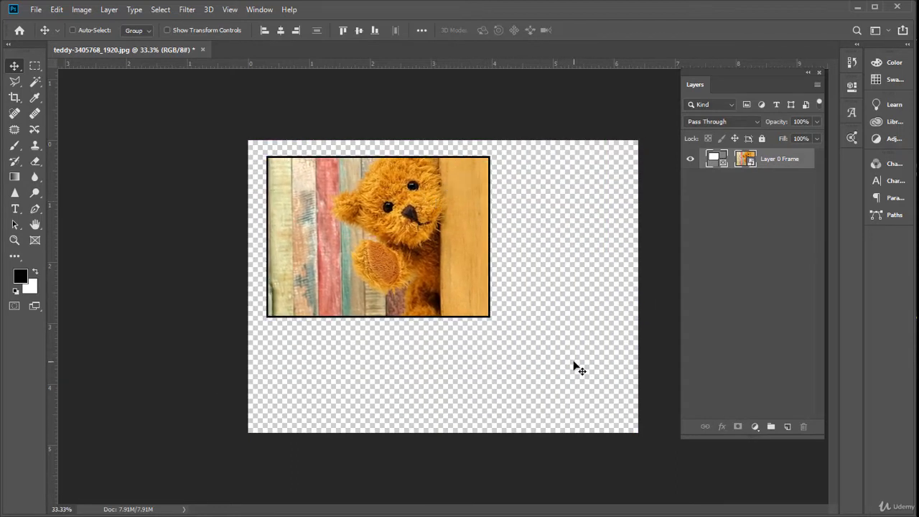
Try scaling down the frame and its image together, and cancel the transform
key(ctrl+t)
drag(487, 315, 335, 229)
key(Escape)
Try scaling the teddy image alone down to about 57% and repositioning it inside its rectangular frame
click(744, 161)
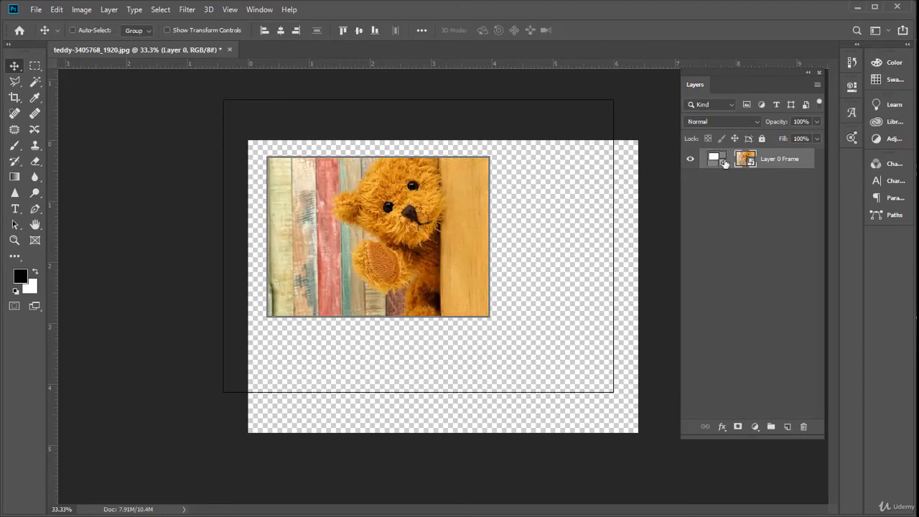
key(ctrl+t)
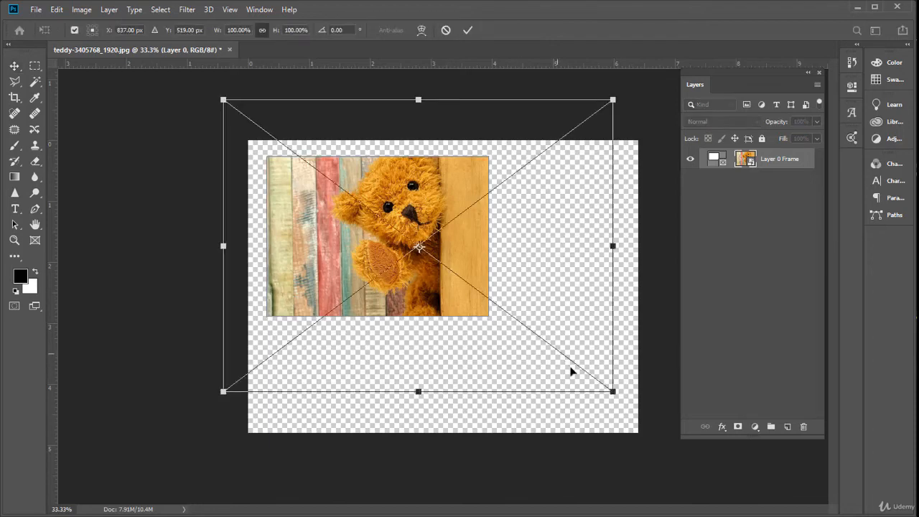
drag(611, 390, 531, 329)
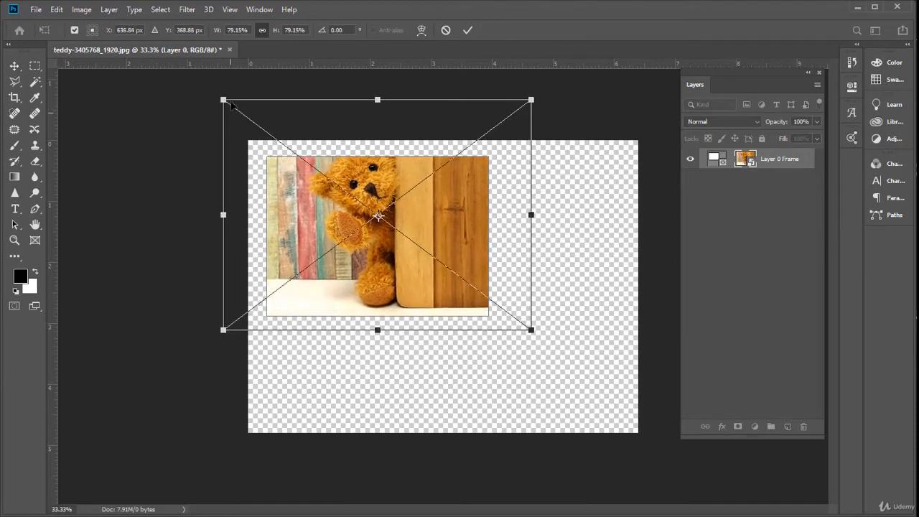
drag(223, 100, 265, 131)
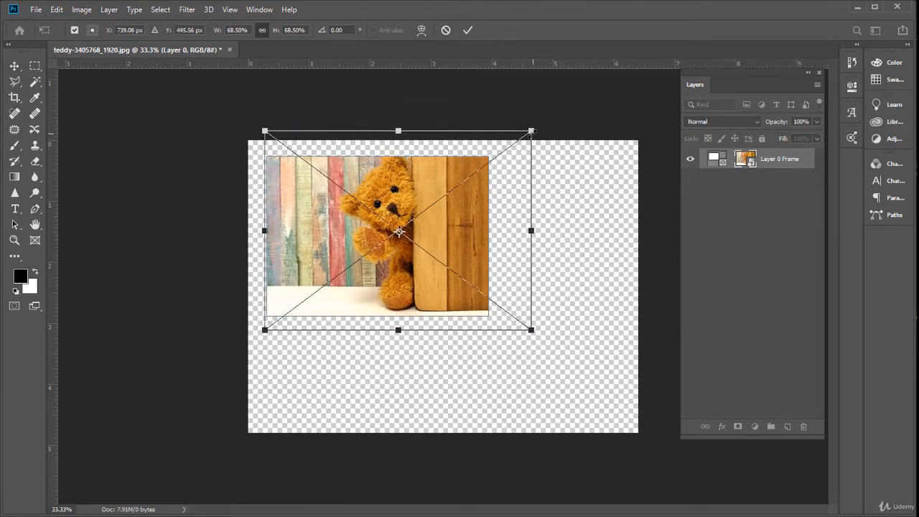
drag(530, 131, 613, 71)
drag(588, 119, 488, 164)
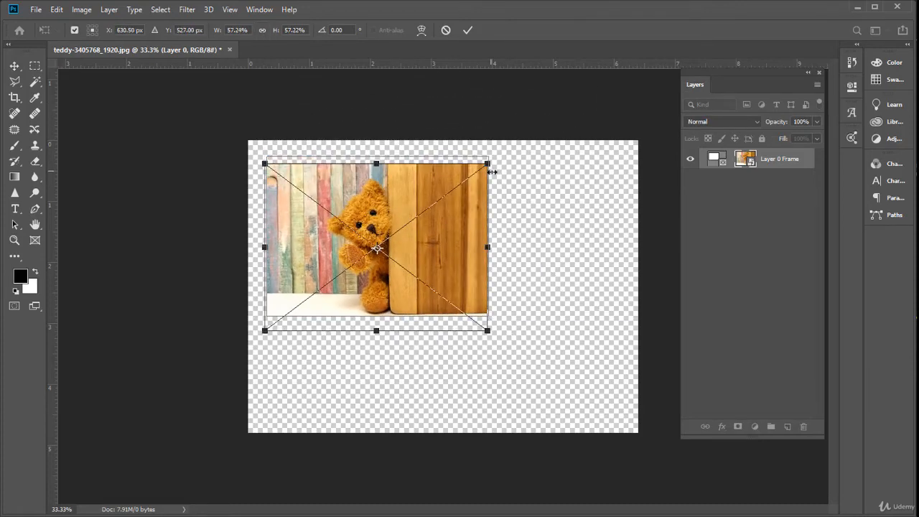
mouse_move(441, 247)
mouse_down()
mouse_move(437, 233)
mouse_move(441, 242)
mouse_up()
key(Return)
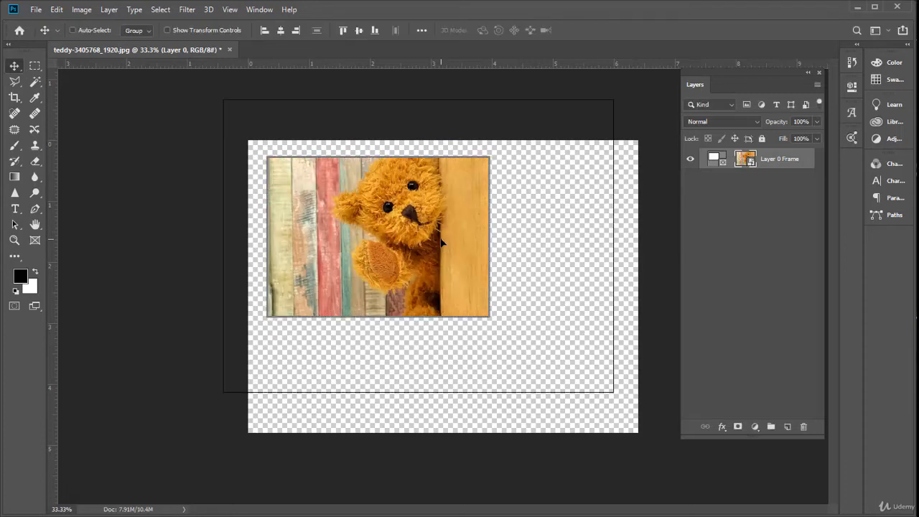
Add an empty layer and draw a tall elliptical frame on the canvas to the right of the teddy picture
click(36, 241)
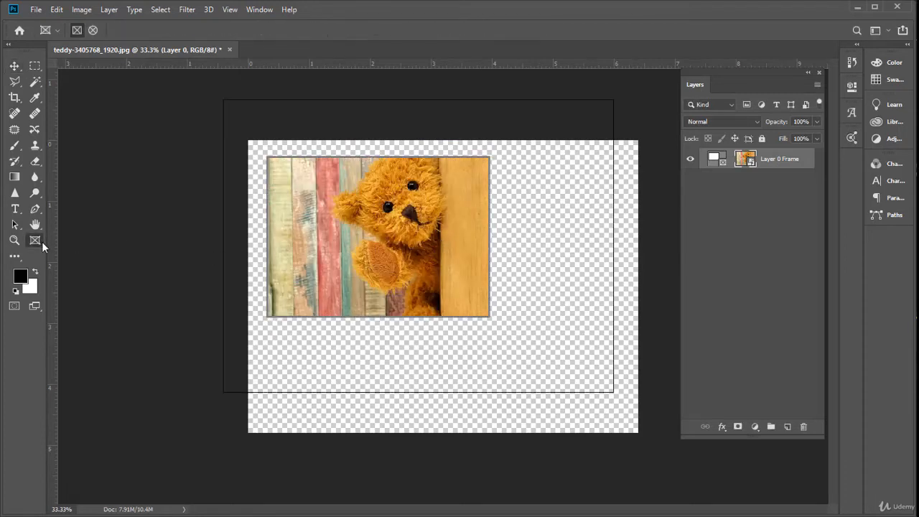
click(92, 30)
click(787, 428)
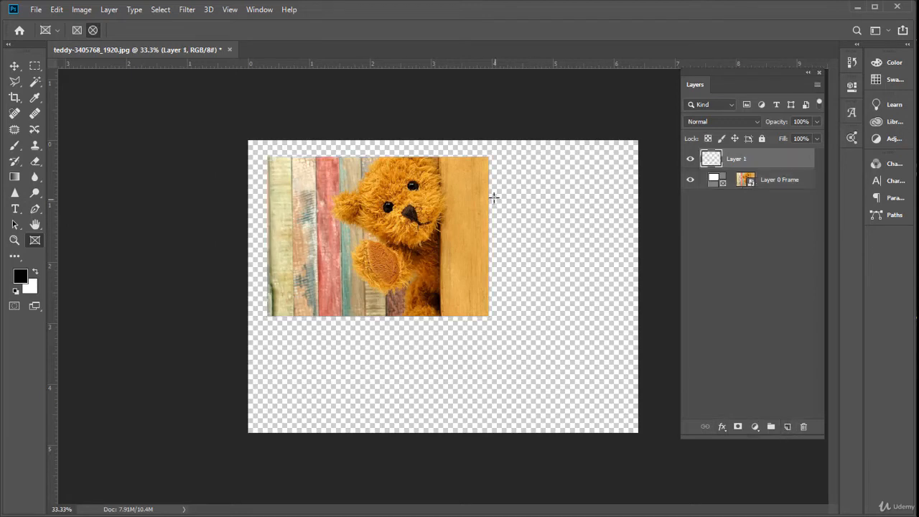
drag(514, 172, 593, 299)
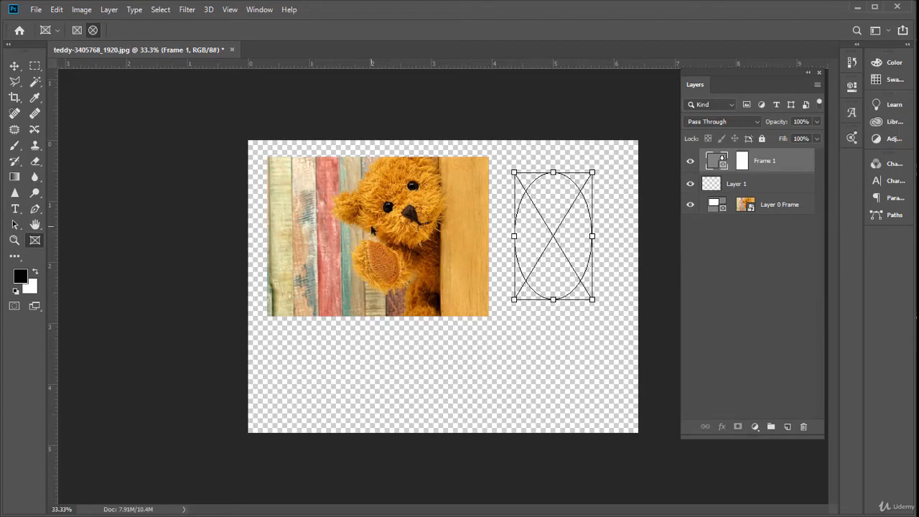
Open the portrait girl-2359121_1920.jpg from the "Change -eye color" folder
key(ctrl+o)
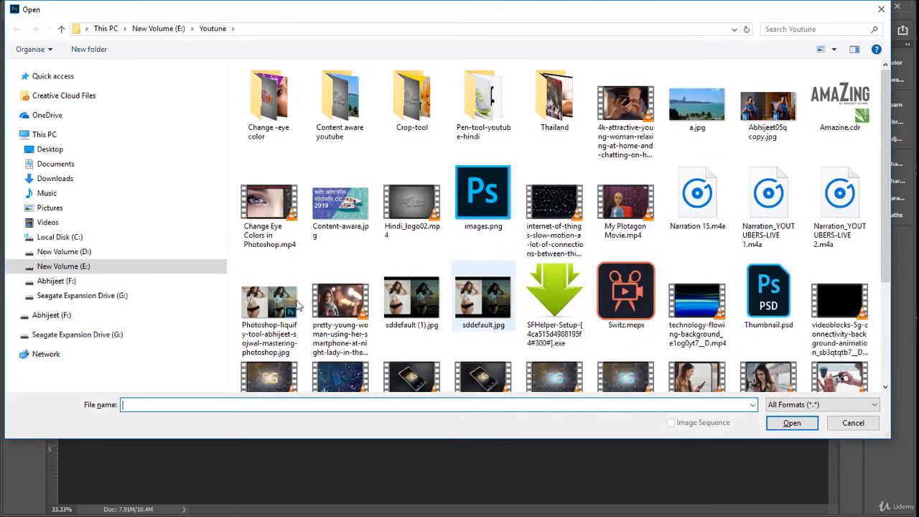
scroll(609, 293, down, 2)
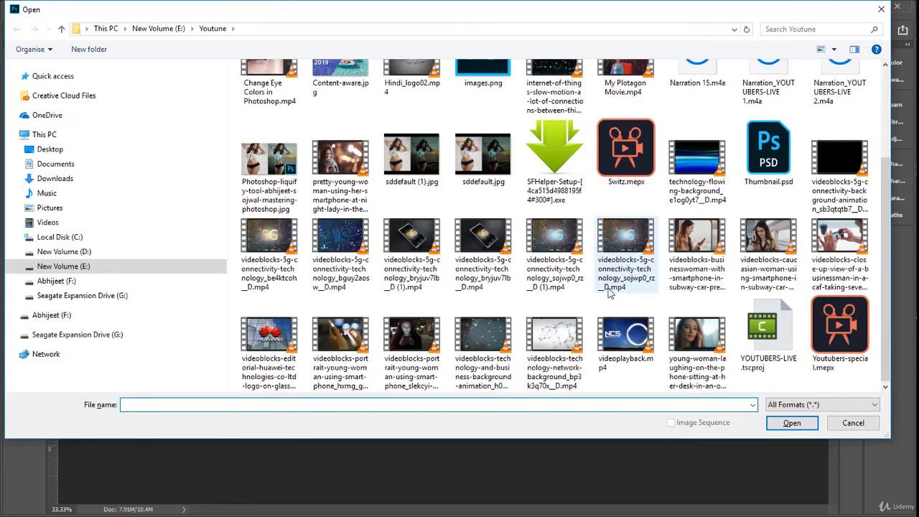
scroll(609, 293, up, 2)
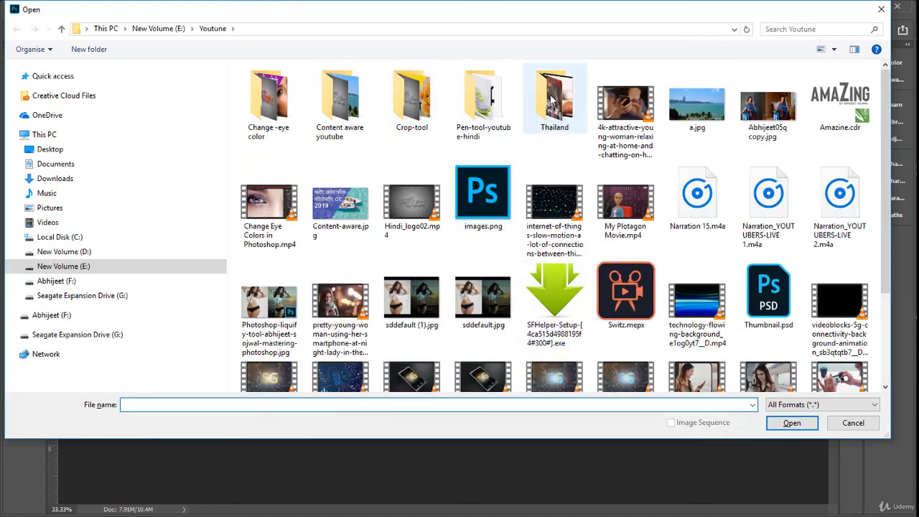
click(267, 97)
double_click(267, 97)
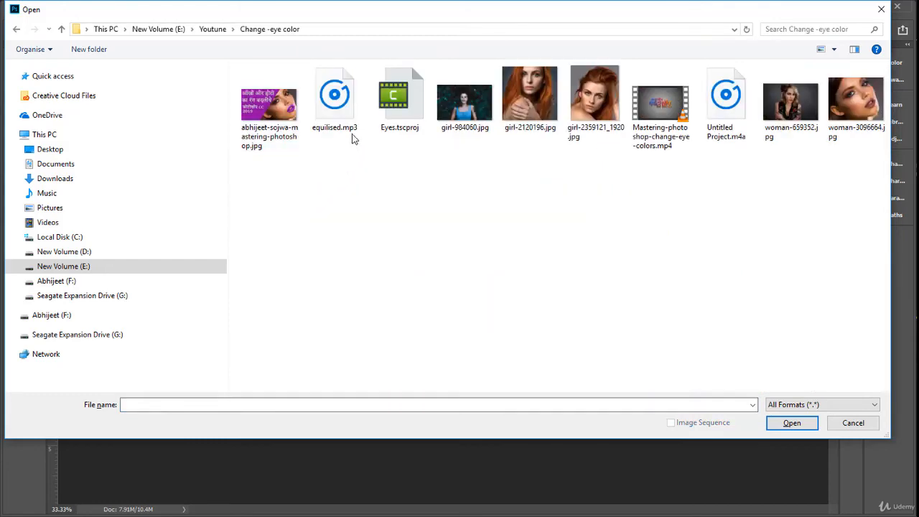
double_click(601, 101)
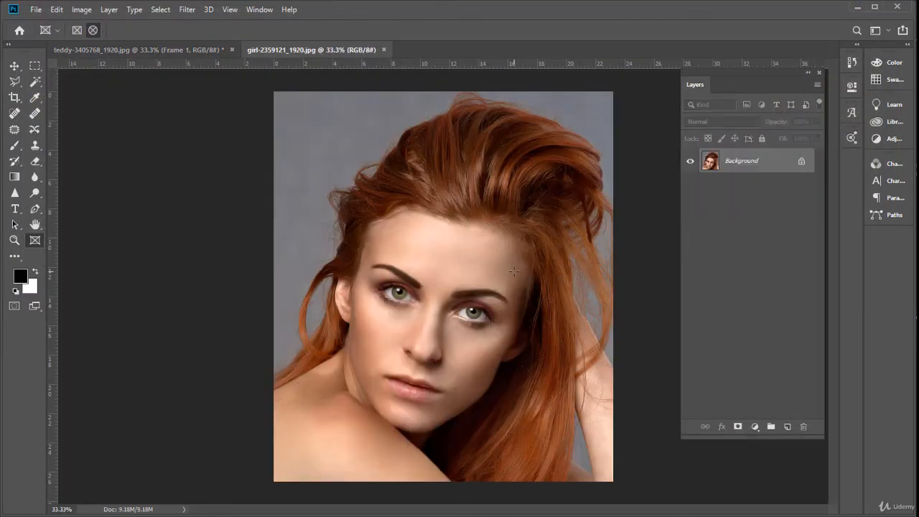
Copy the entire portrait and paste it into the elliptical frame in the teddy document
key(ctrl+a)
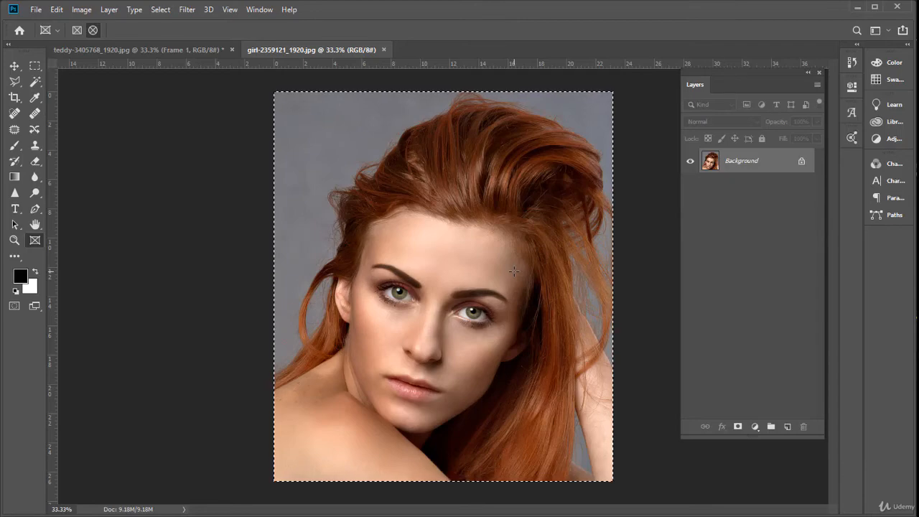
key(ctrl+Tab)
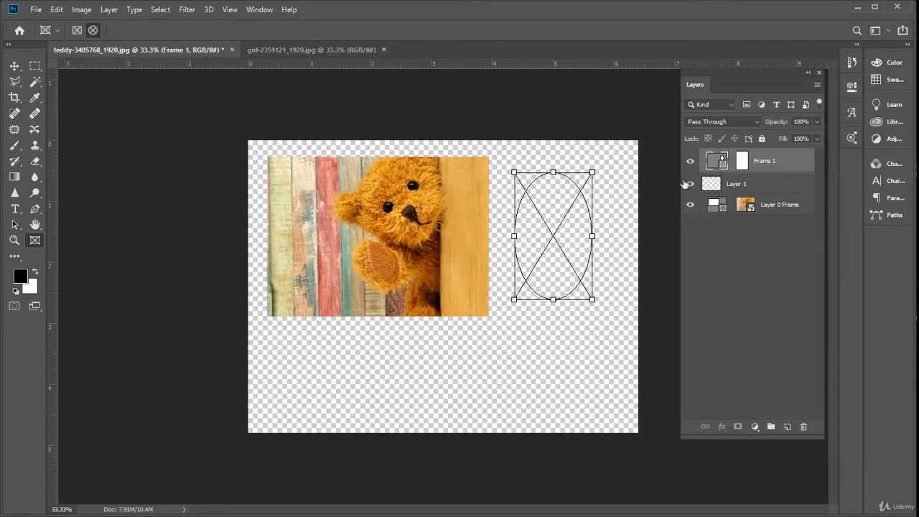
key(ctrl+v)
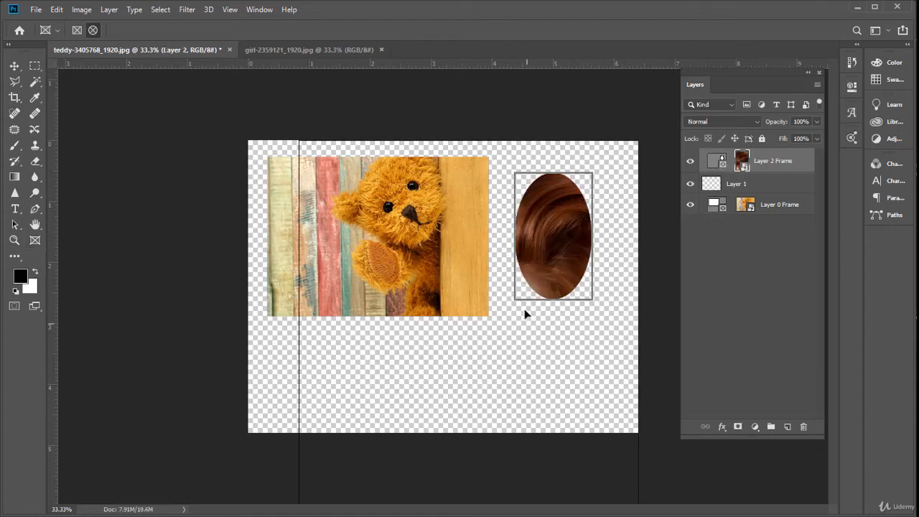
Scale the portrait inside the elliptical frame down to about 39% and position it so the face fills the ellipse
key(ctrl+t)
drag(389, 373, 407, 285)
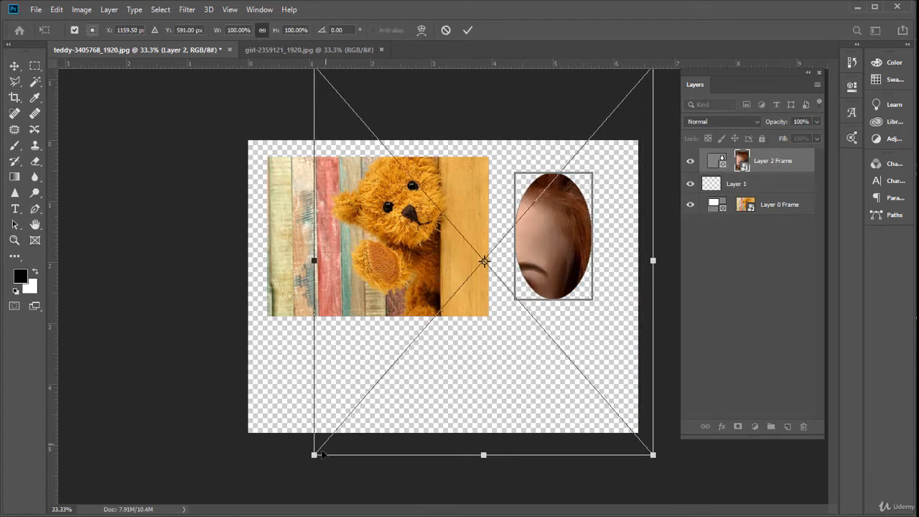
drag(316, 456, 457, 339)
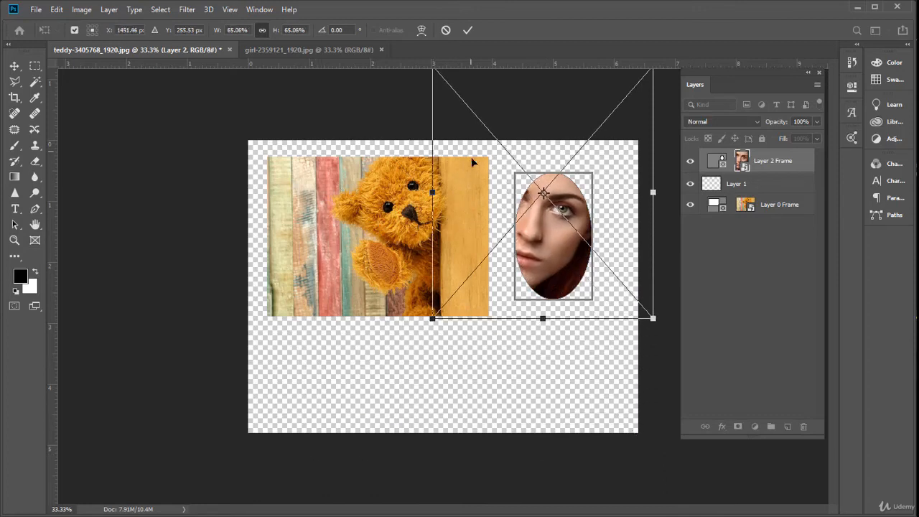
drag(476, 160, 487, 190)
drag(662, 351, 625, 308)
drag(444, 99, 476, 151)
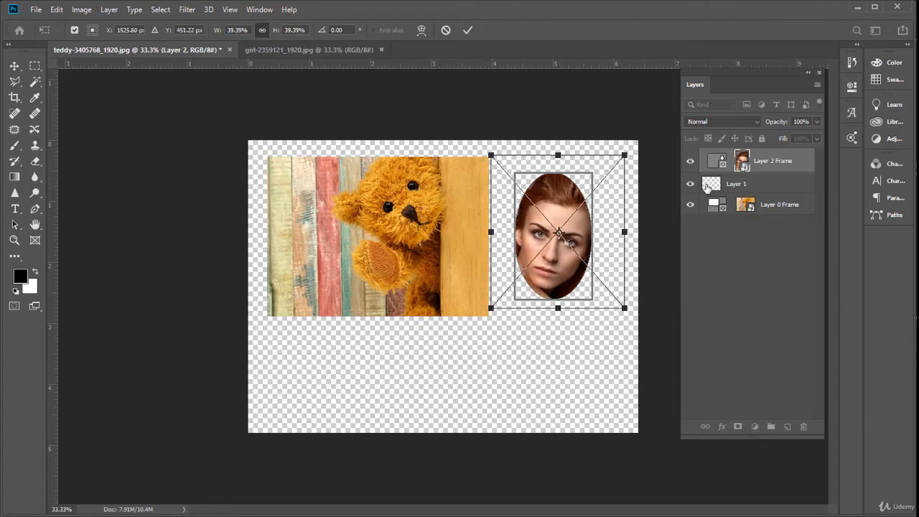
key(Return)
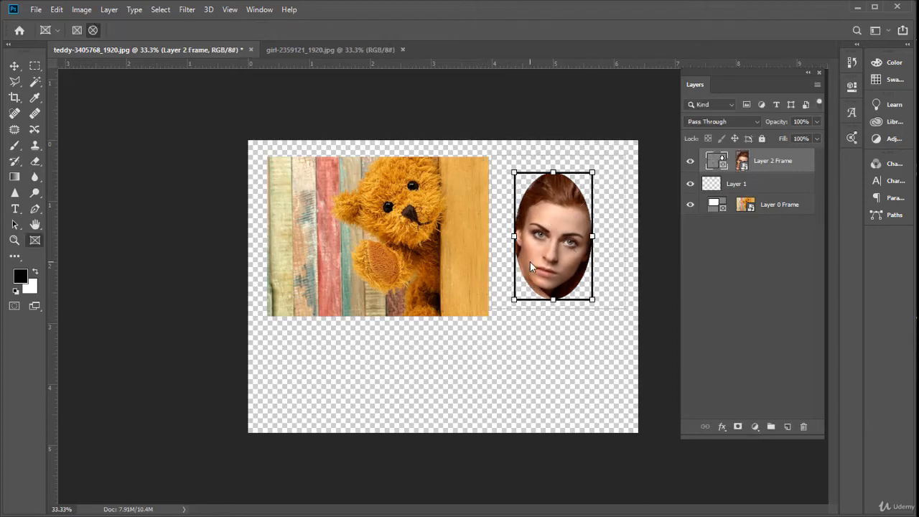
Reshape the elliptical frame into a circle around the face, about 145% wide and 90% high, and shift it slightly
key(ctrl+t)
drag(514, 236, 494, 235)
drag(591, 236, 605, 235)
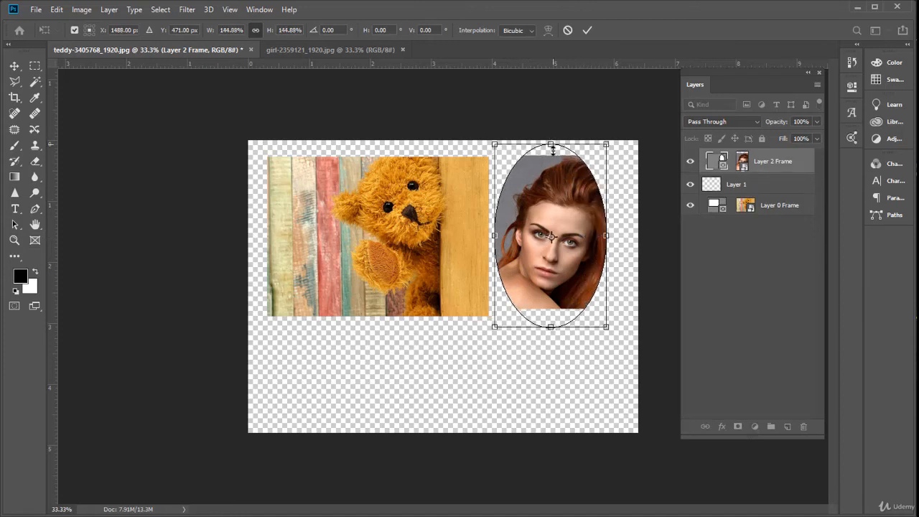
drag(551, 146, 551, 187)
drag(550, 327, 551, 300)
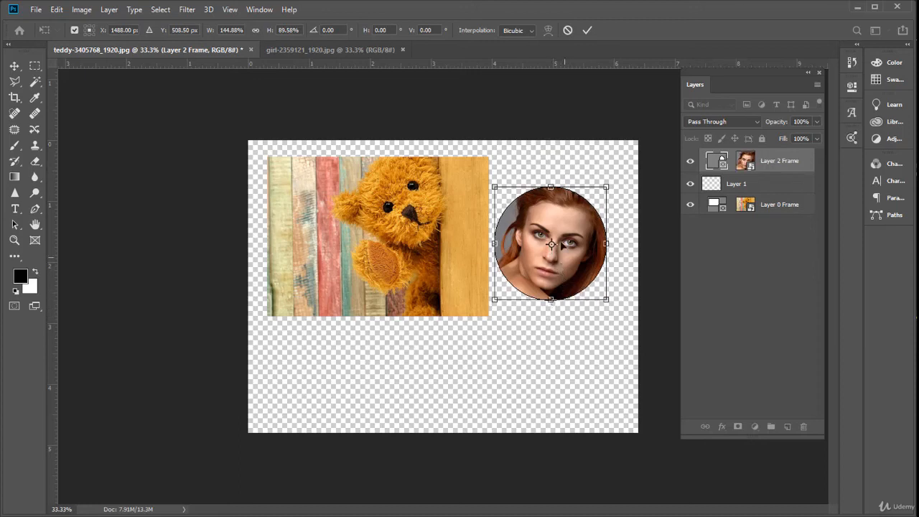
drag(558, 231, 559, 231)
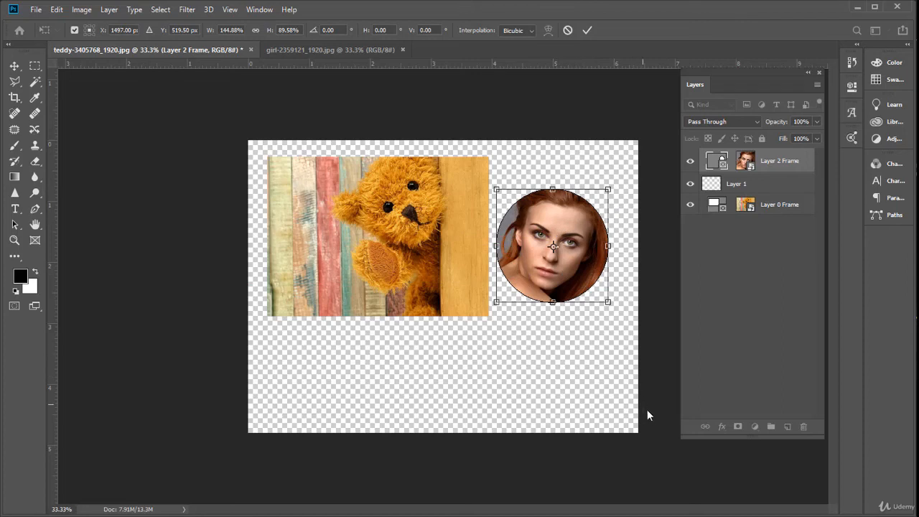
key(k)
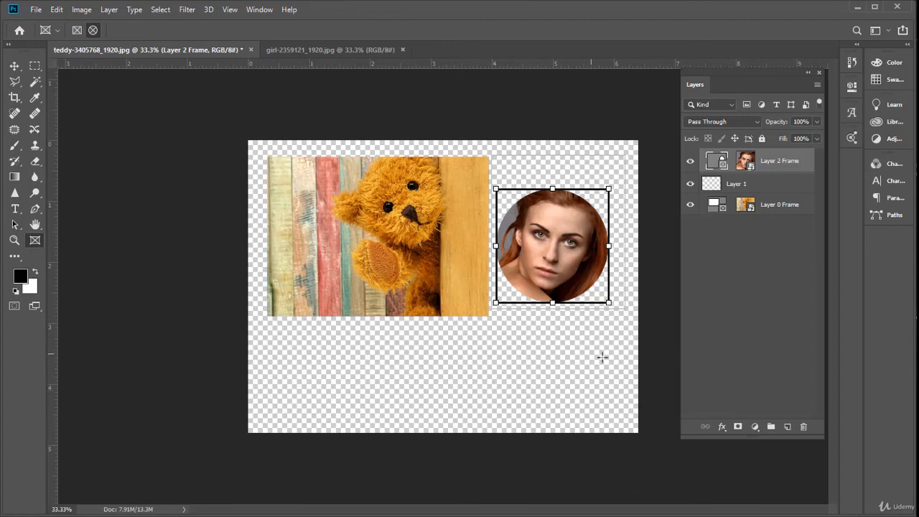
Select the circular frame together with its portrait and move both up and right, level with the teddy frame's top edge
key(v)
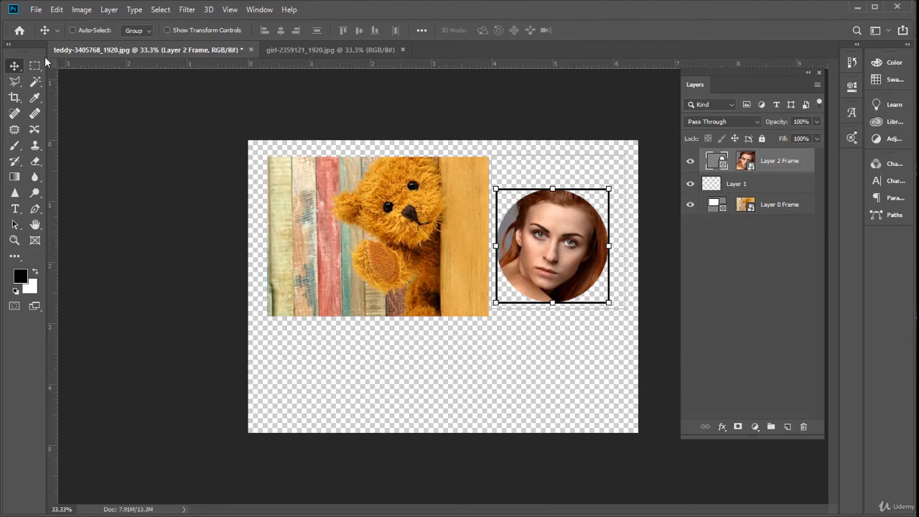
click(774, 162)
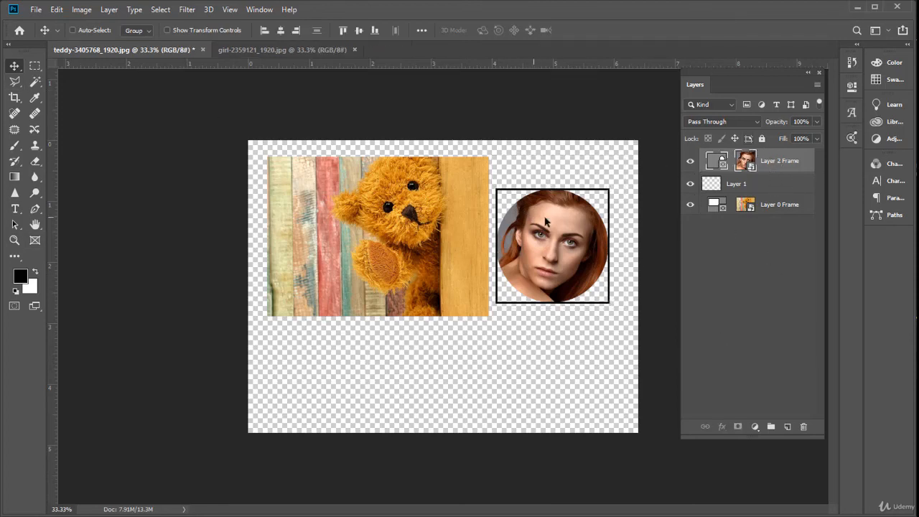
drag(543, 237, 557, 199)
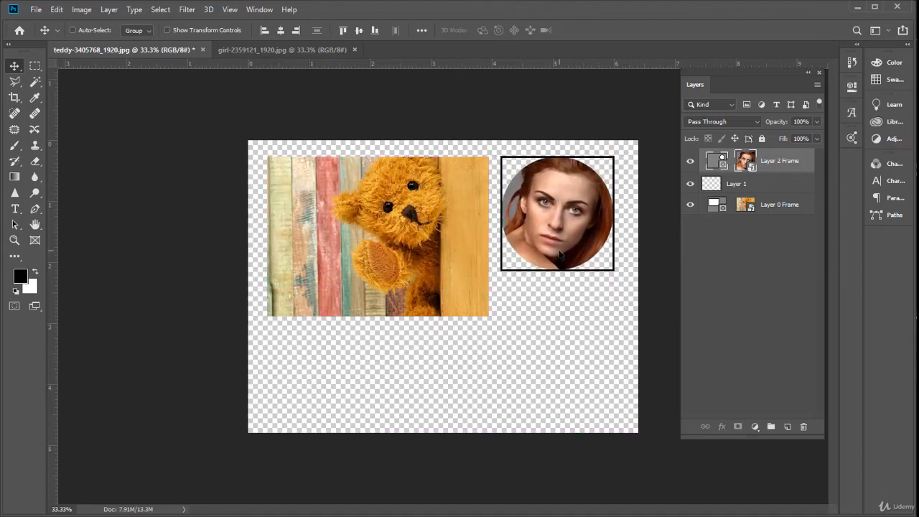
drag(551, 214, 564, 202)
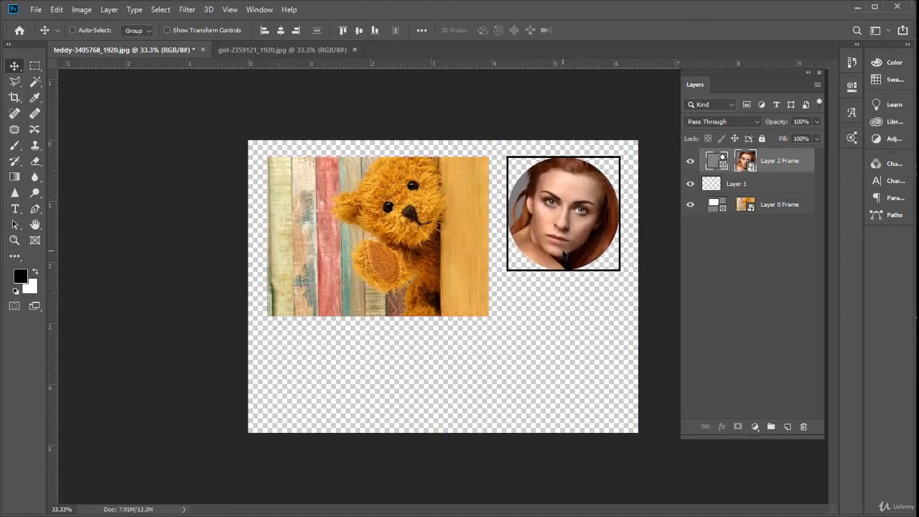